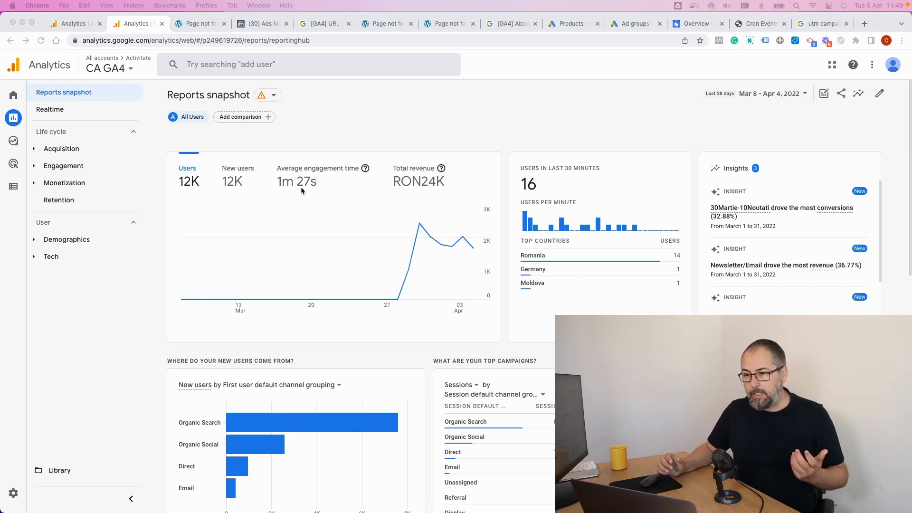
Start a blank free-form exploration from the Explore page for the CA GA4 property.
{"action": "left_click", "coordinate": [13, 142]}
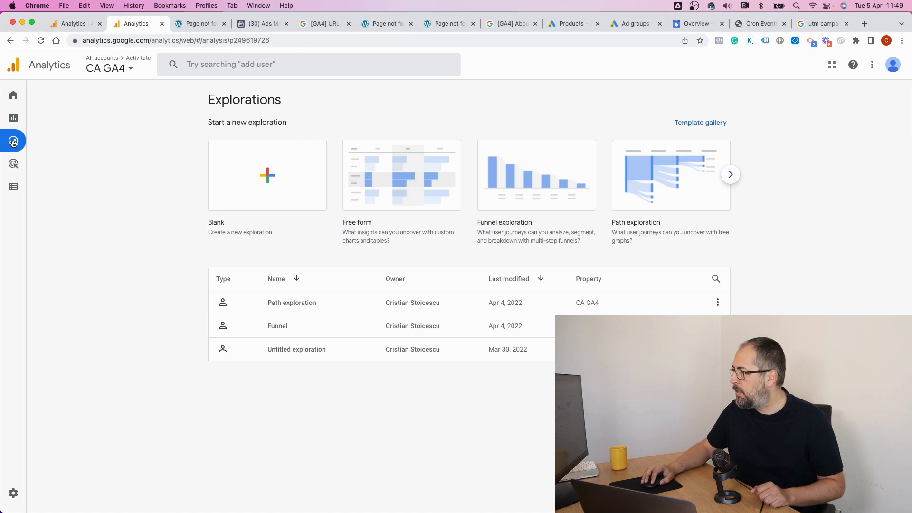
{"action": "left_click", "coordinate": [260, 183]}
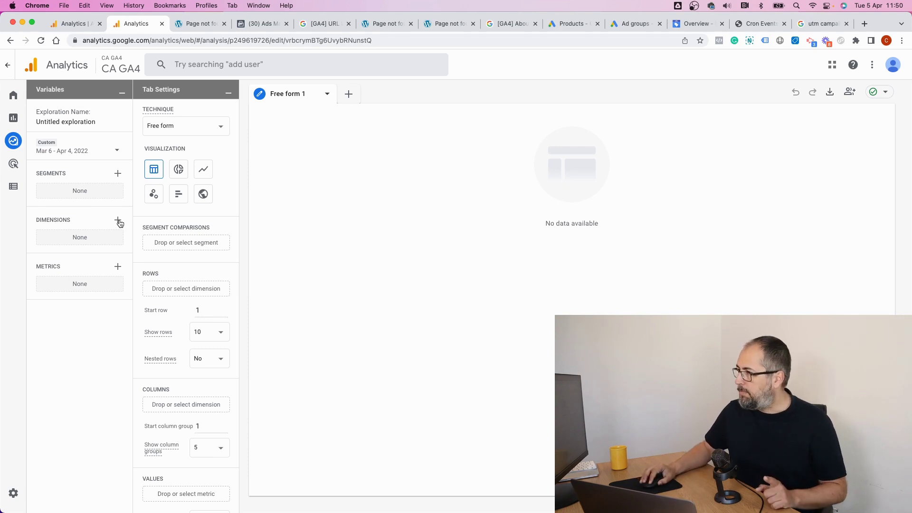
Search the dimension list for 'tra' and select Transaction ID.
{"action": "left_click", "coordinate": [118, 220]}
{"action": "left_click", "coordinate": [433, 64]}
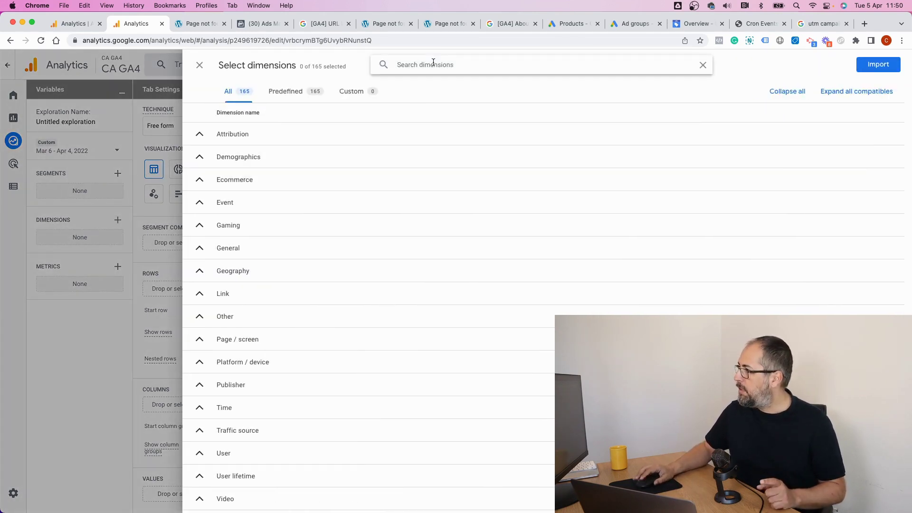
{"action": "type", "text": "tran"}
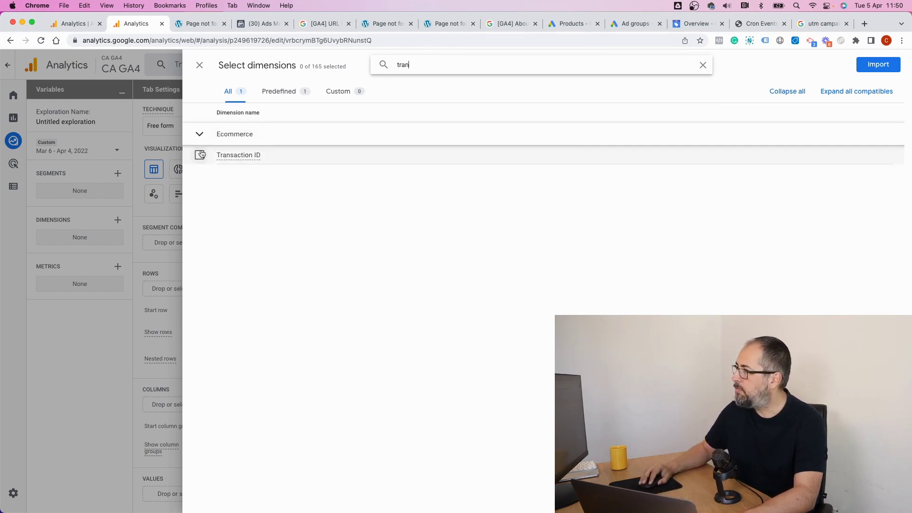
{"action": "left_click", "coordinate": [200, 155]}
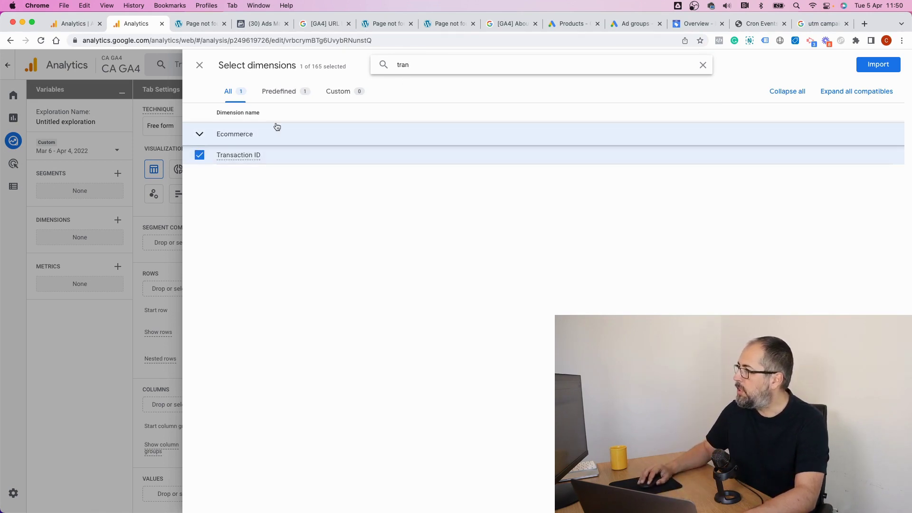
{"action": "left_click", "coordinate": [702, 65]}
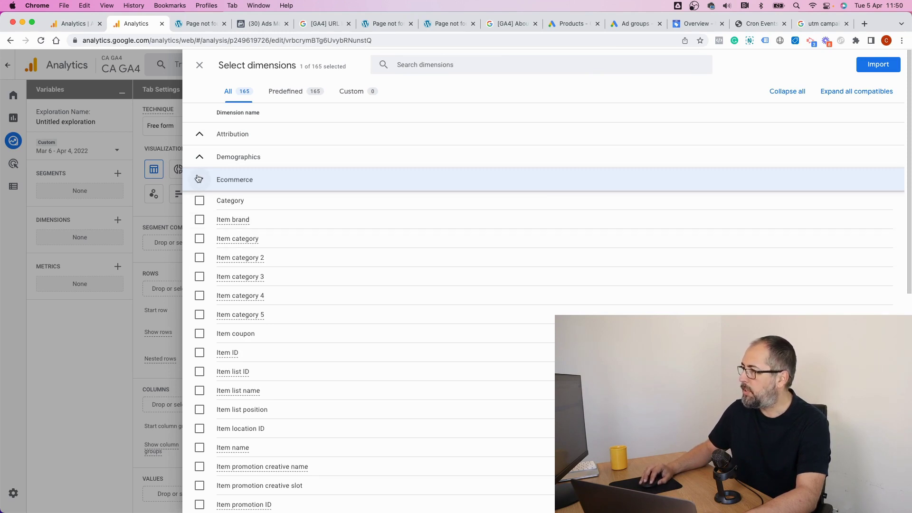
Also select Campaign, Medium, Source, Source platform and Item name, then import all six dimensions.
{"action": "left_click", "coordinate": [198, 178]}
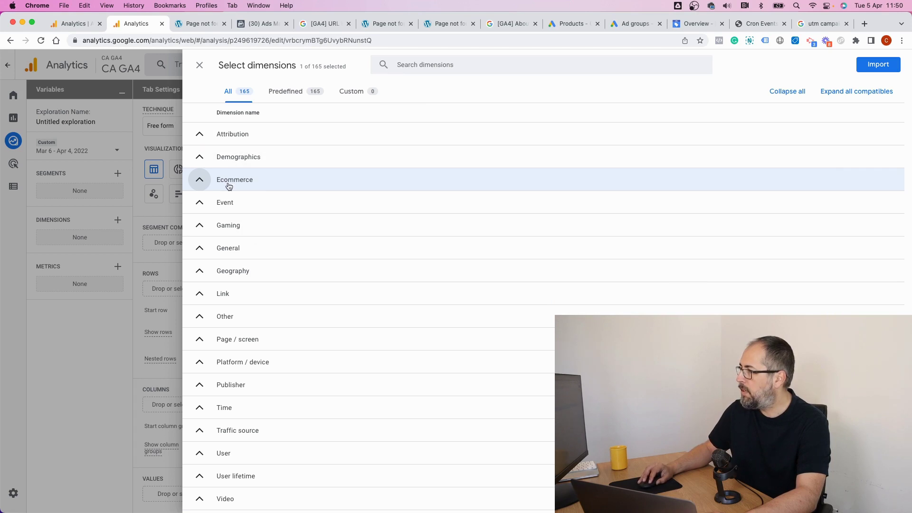
{"action": "left_click", "coordinate": [202, 137]}
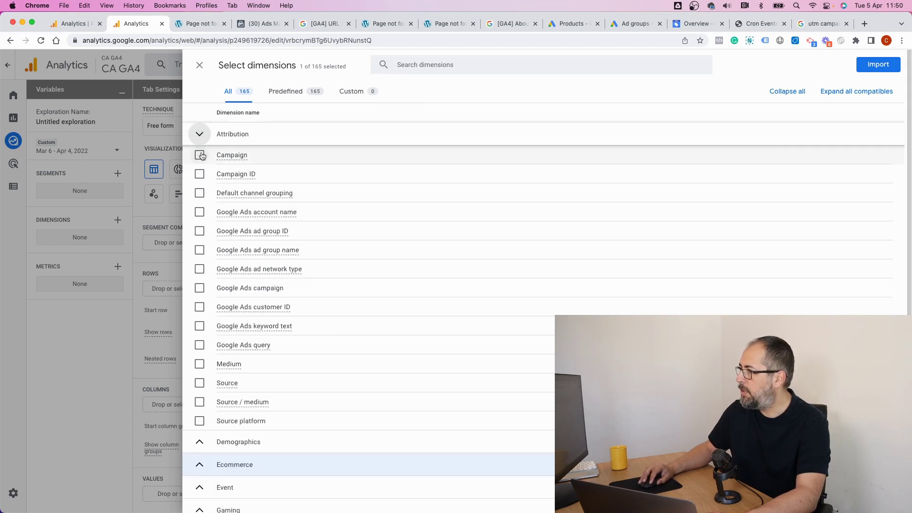
{"action": "left_click", "coordinate": [199, 155]}
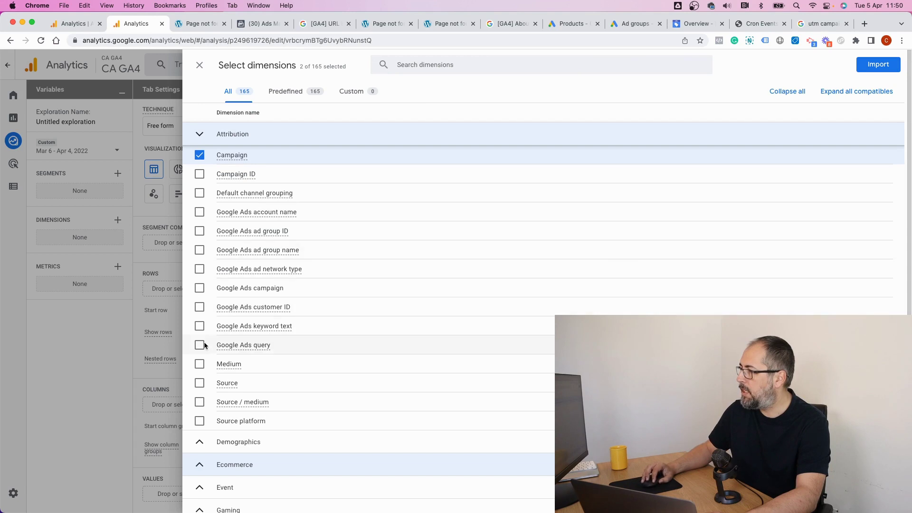
{"action": "left_click", "coordinate": [199, 363]}
{"action": "left_click", "coordinate": [199, 384]}
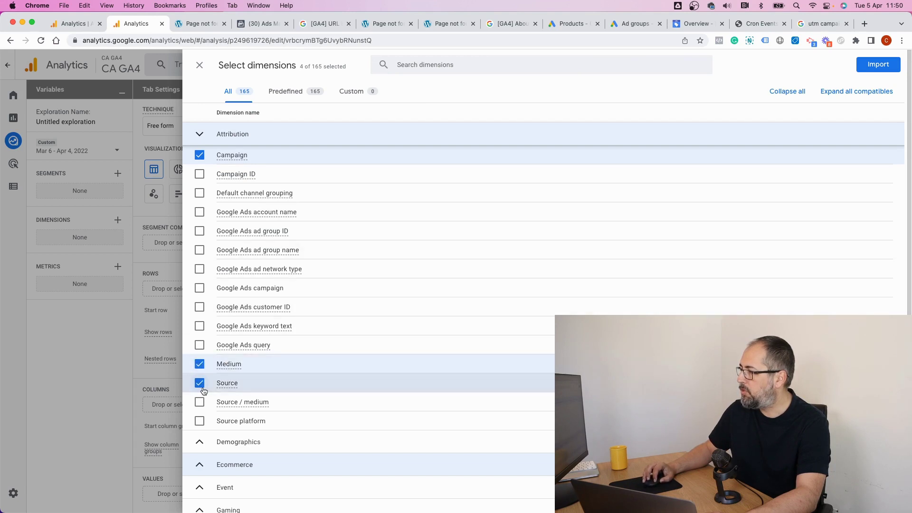
{"action": "left_click", "coordinate": [200, 422]}
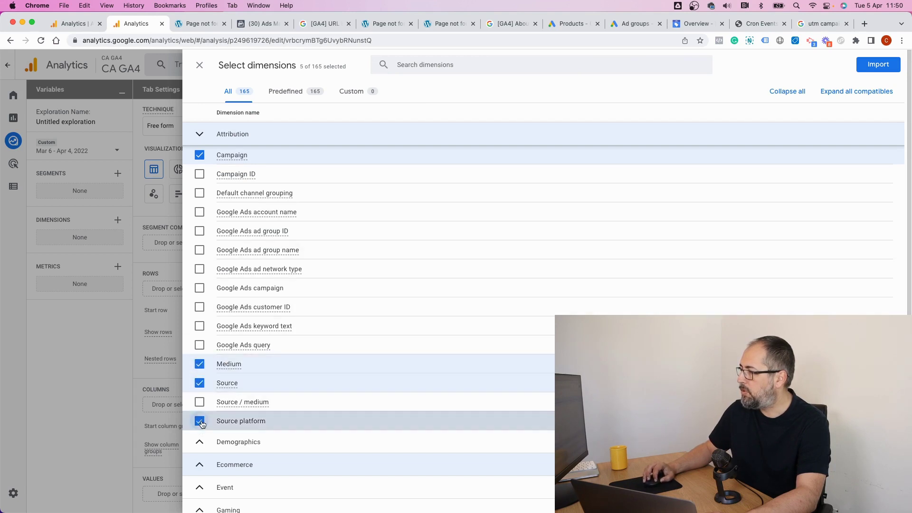
{"action": "left_click", "coordinate": [198, 133]}
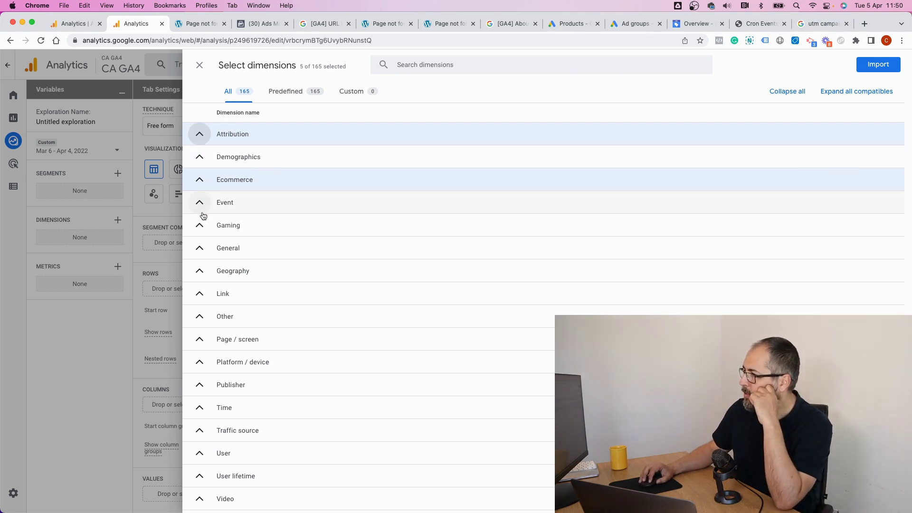
{"action": "left_click", "coordinate": [203, 184]}
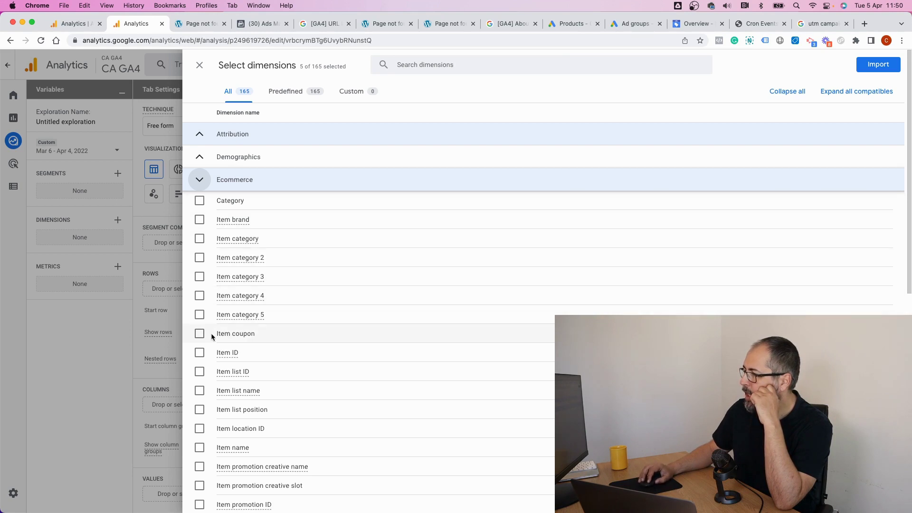
{"action": "left_click", "coordinate": [201, 449]}
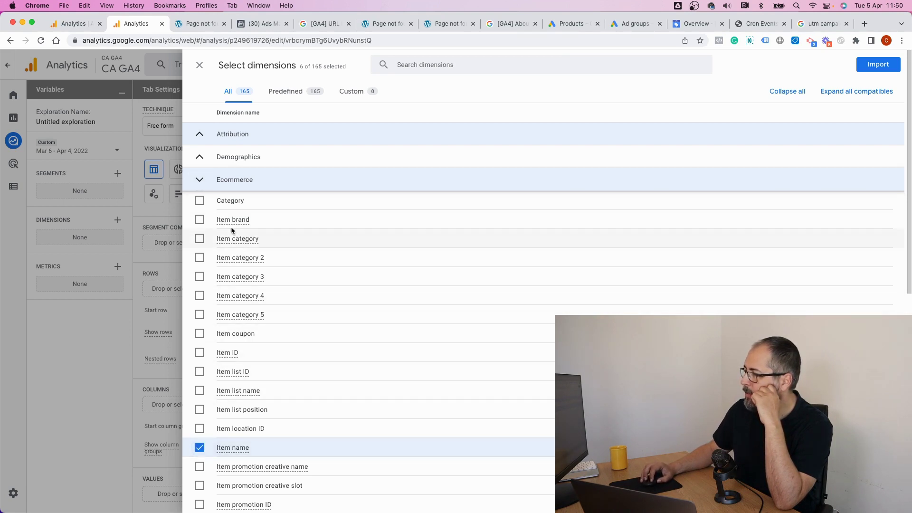
{"action": "left_click", "coordinate": [196, 183]}
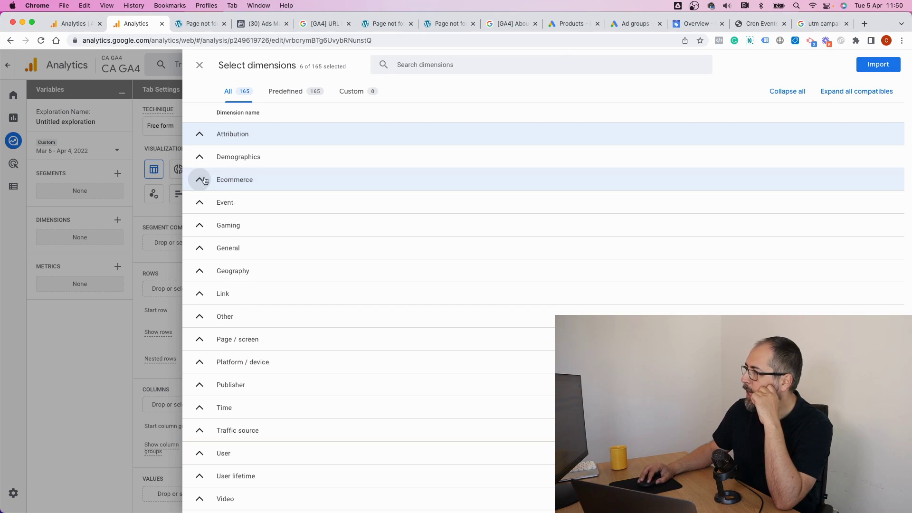
{"action": "left_click", "coordinate": [861, 67]}
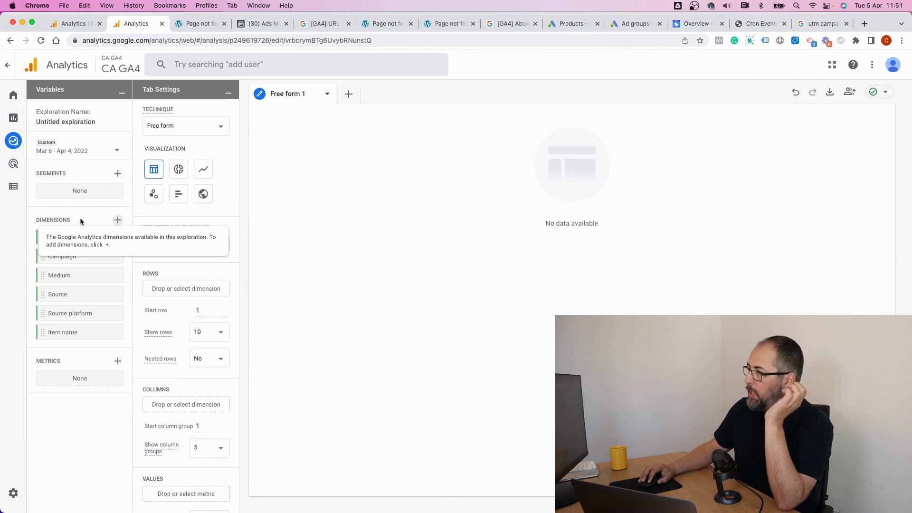
Search the metric list for 'va' and select Event value.
{"action": "left_click", "coordinate": [118, 362]}
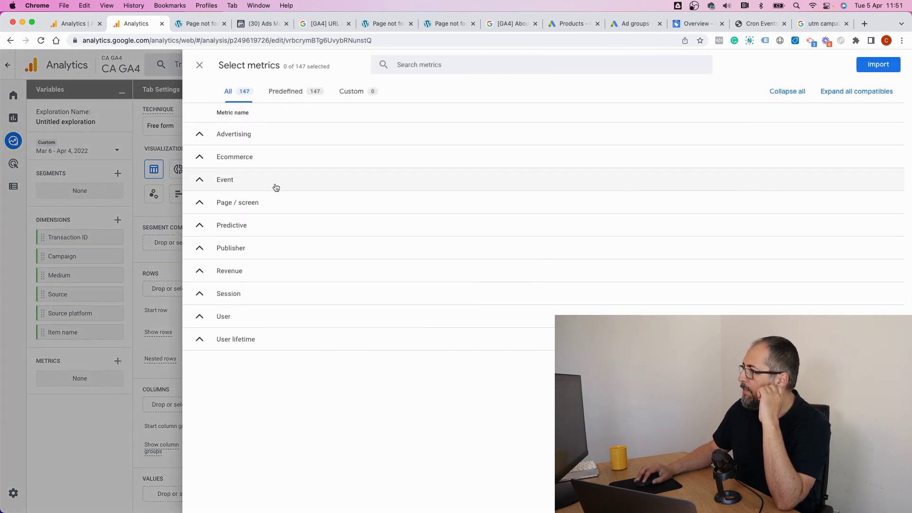
{"action": "left_click", "coordinate": [199, 158]}
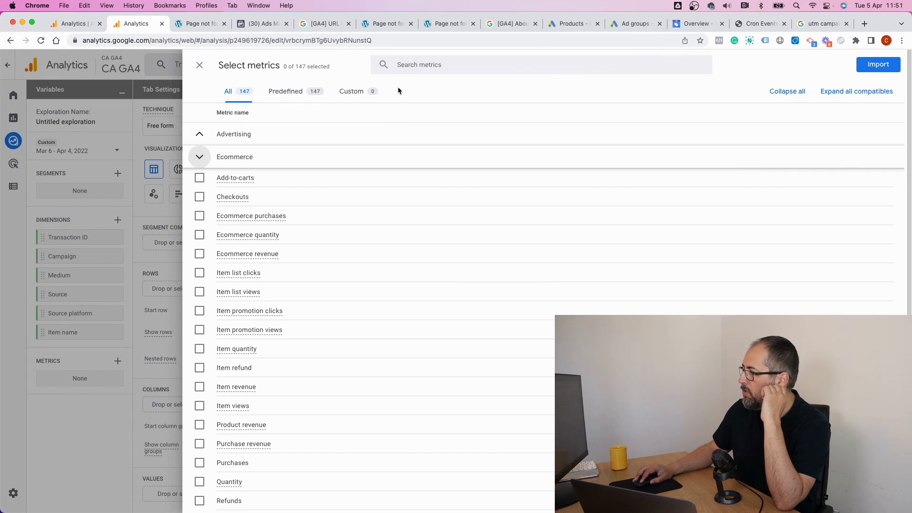
{"action": "left_click", "coordinate": [418, 64]}
{"action": "type", "text": "va"}
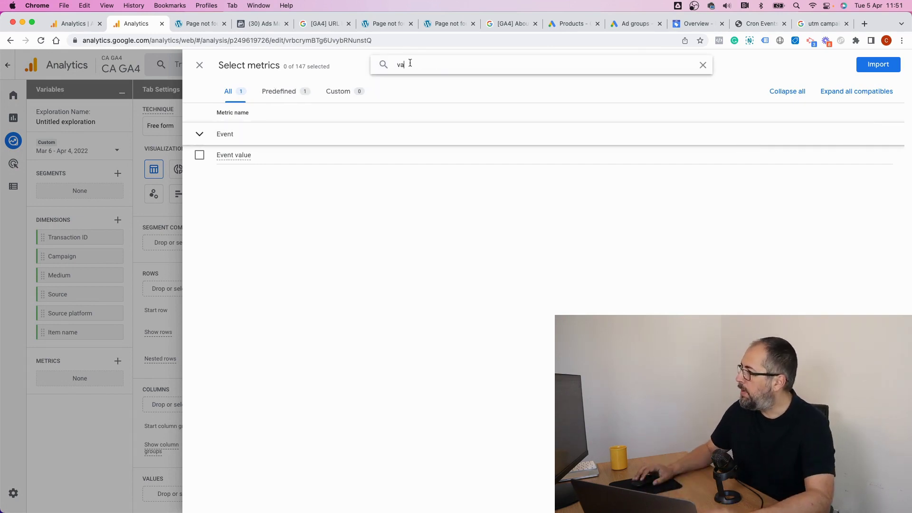
{"action": "left_click", "coordinate": [199, 156]}
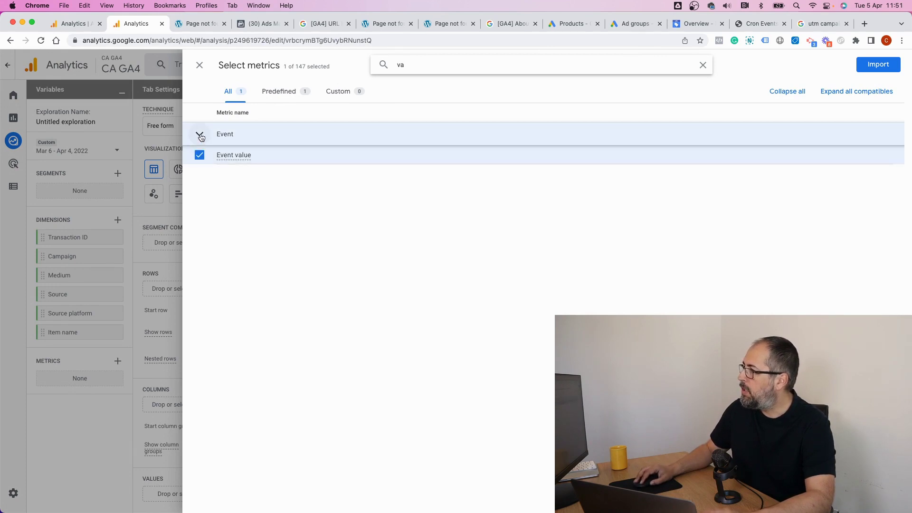
{"action": "left_click", "coordinate": [200, 136]}
{"action": "left_click", "coordinate": [200, 136]}
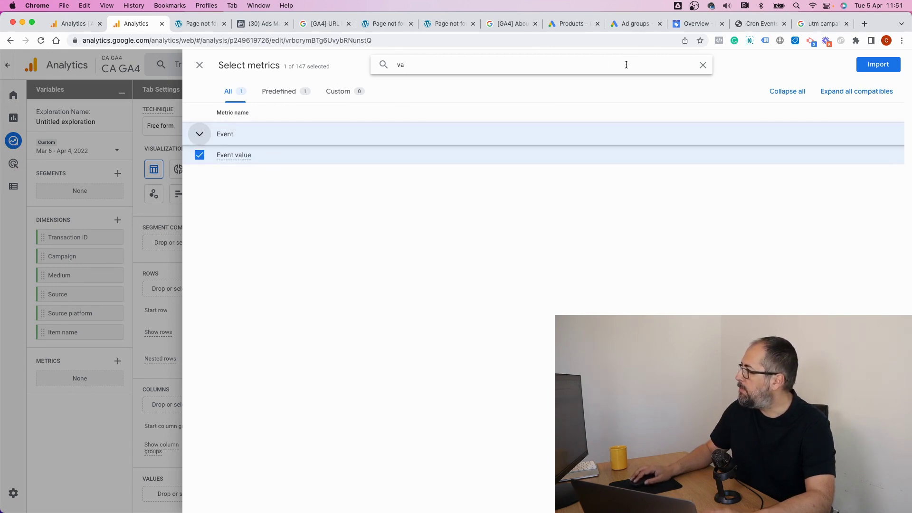
{"action": "left_click", "coordinate": [705, 69]}
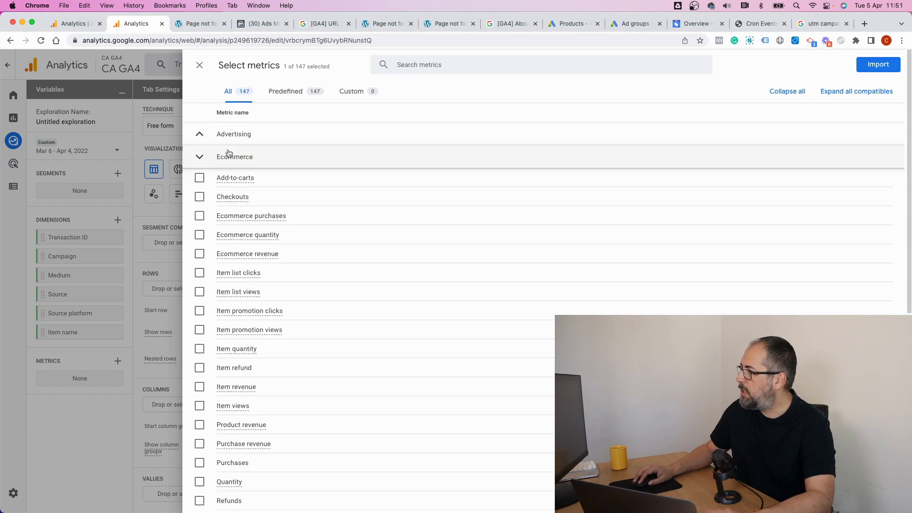
Also select Purchases and Purchase revenue, then import the three metrics.
{"action": "scroll", "coordinate": [249, 231], "scroll_direction": "down", "scroll_amount": 3}
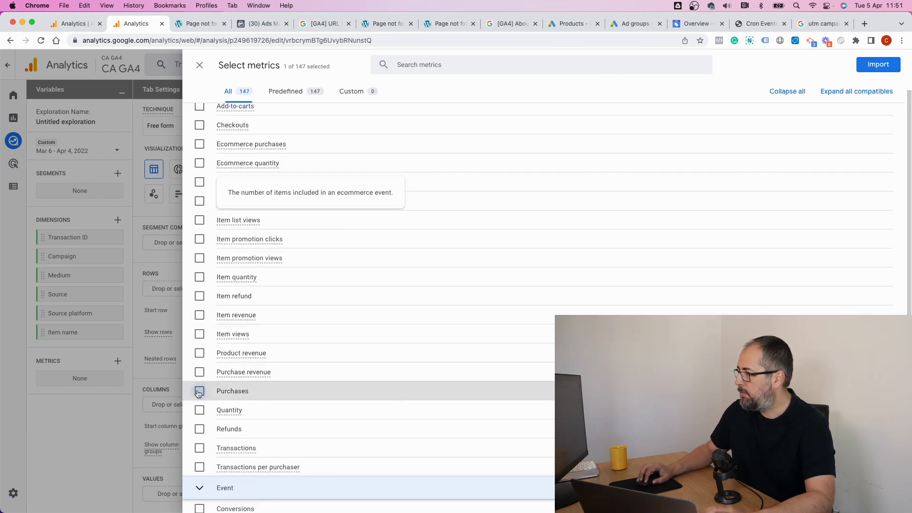
{"action": "left_click", "coordinate": [198, 393]}
{"action": "left_click", "coordinate": [199, 374]}
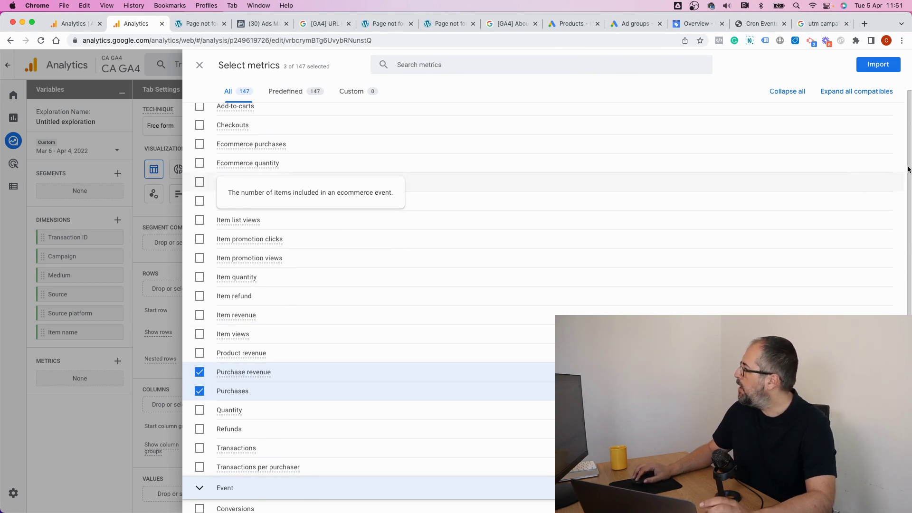
{"action": "left_click", "coordinate": [878, 65]}
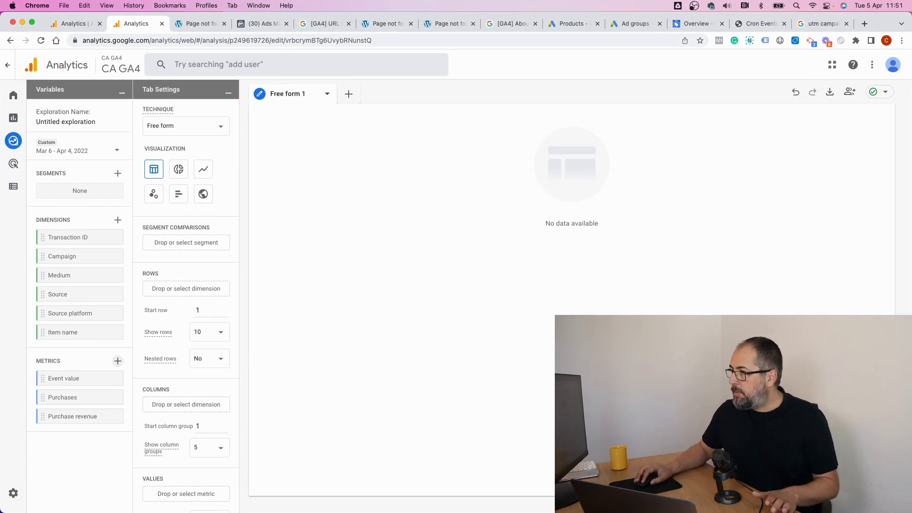
Put Transaction ID in Rows and Purchase revenue in Values, giving RON23,536.12 total.
{"action": "mouse_move", "coordinate": [50, 226]}
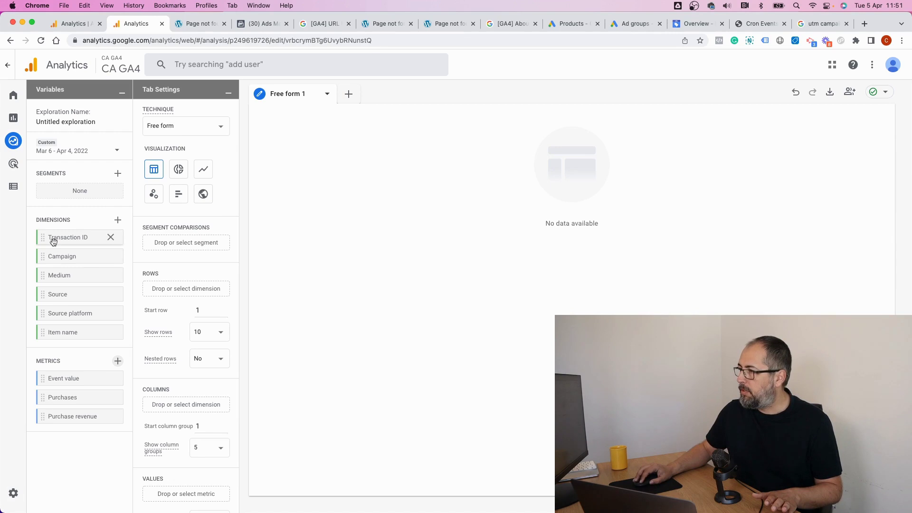
{"action": "left_click_drag", "start_coordinate": [53, 241], "coordinate": [164, 291]}
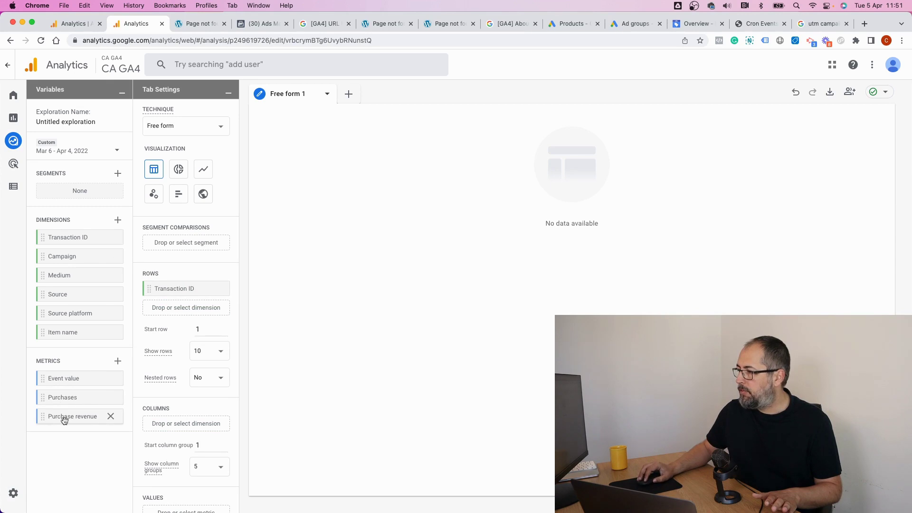
{"action": "left_click_drag", "start_coordinate": [64, 420], "coordinate": [164, 414]}
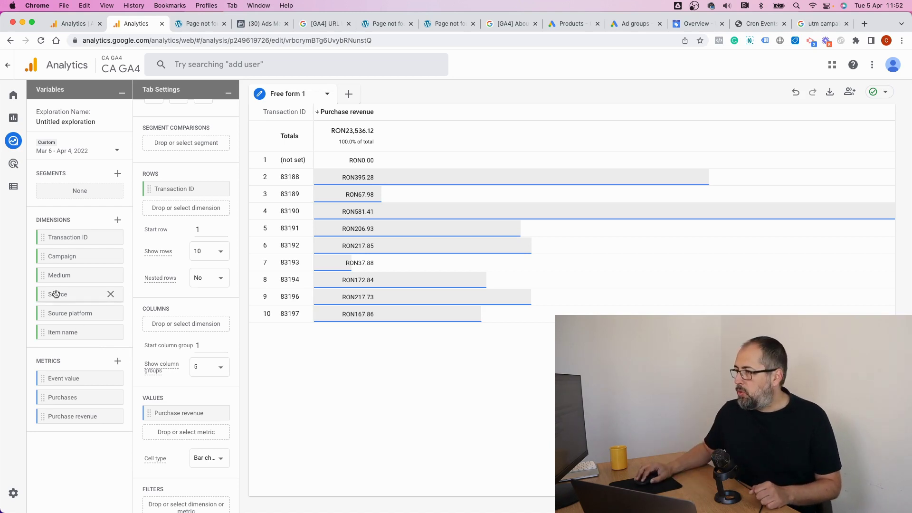
Add Source and then Campaign as row breakdowns below Transaction ID.
{"action": "left_click_drag", "start_coordinate": [57, 293], "coordinate": [160, 206]}
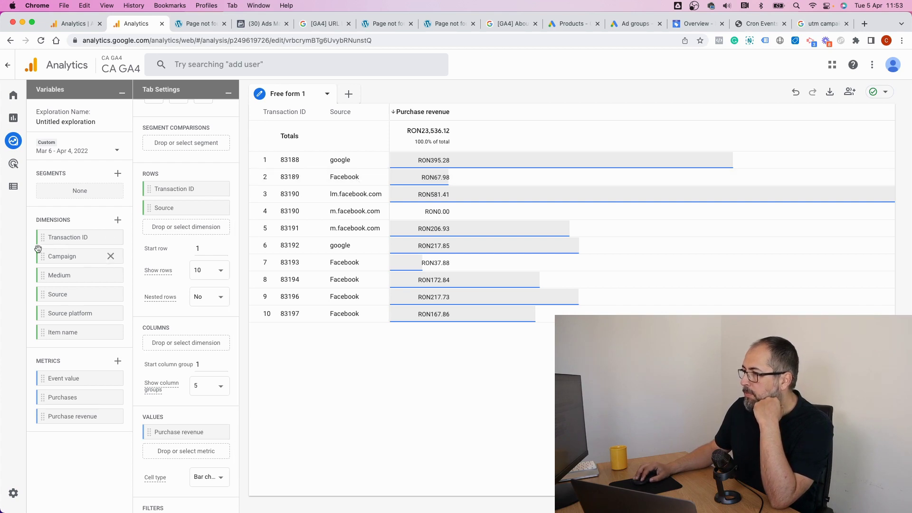
{"action": "left_click_drag", "start_coordinate": [61, 256], "coordinate": [163, 230]}
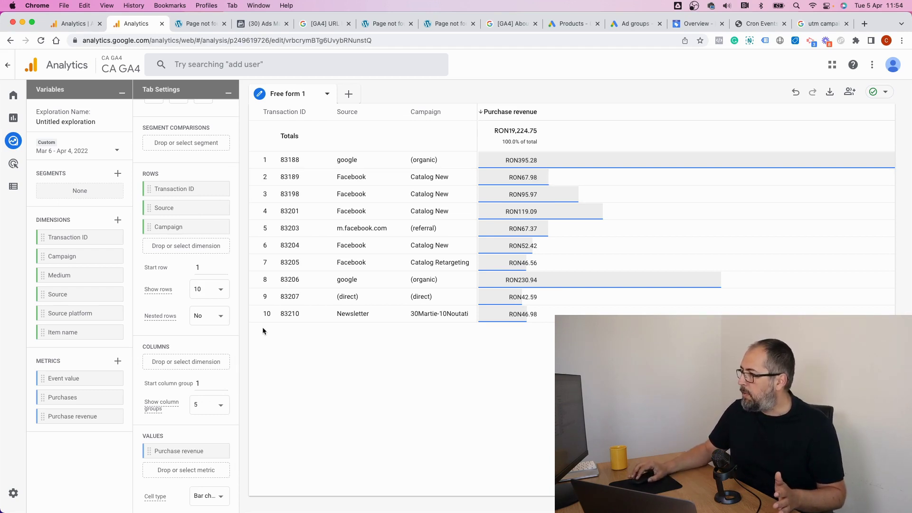
Set the table's Show rows to 50.
{"action": "left_click", "coordinate": [199, 290]}
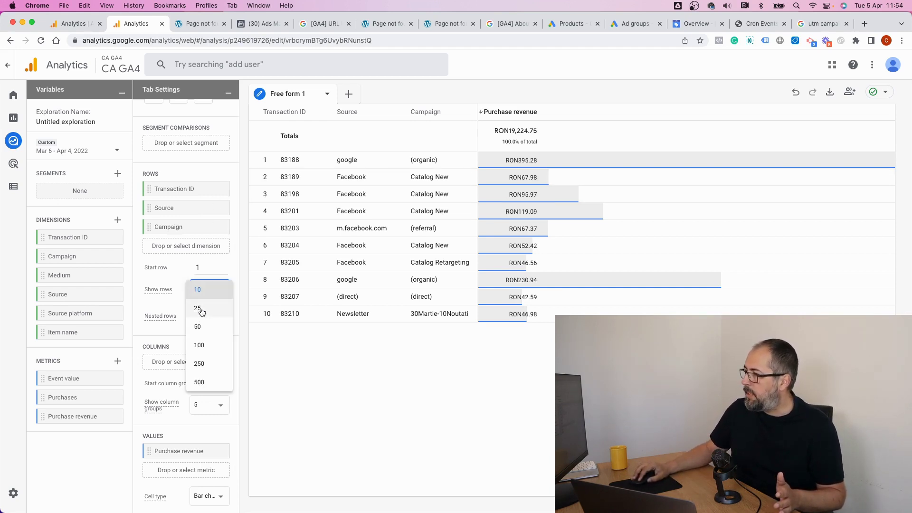
{"action": "left_click", "coordinate": [200, 326]}
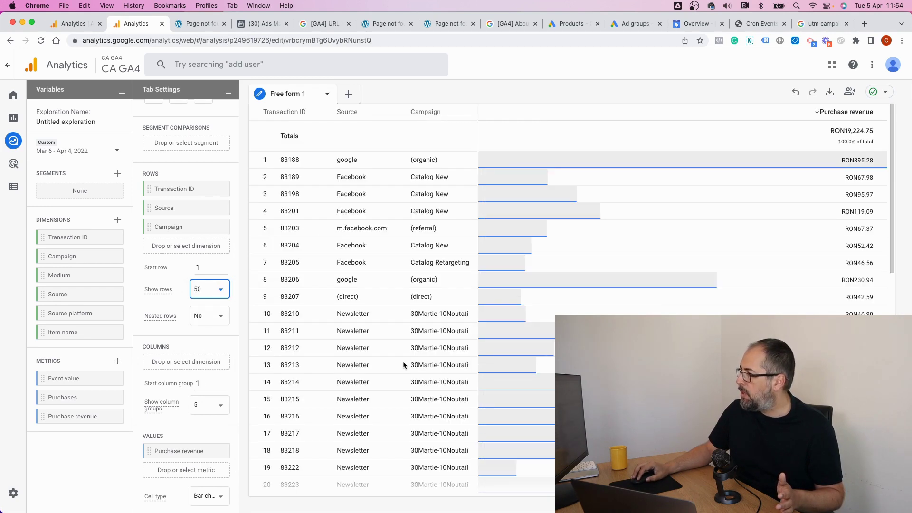
{"action": "scroll", "coordinate": [428, 252], "scroll_direction": "down", "scroll_amount": 6}
{"action": "scroll", "coordinate": [428, 254], "scroll_direction": "down", "scroll_amount": 5}
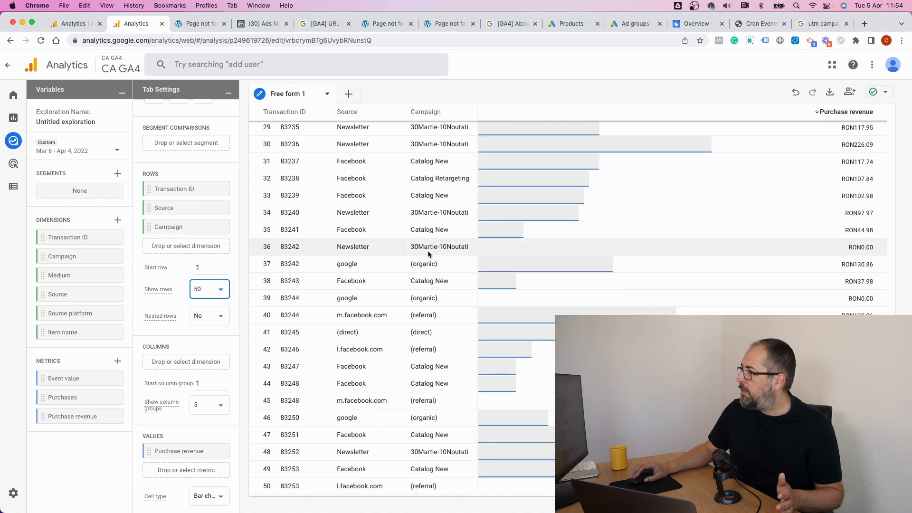
{"action": "scroll", "coordinate": [429, 238], "scroll_direction": "up", "scroll_amount": 10}
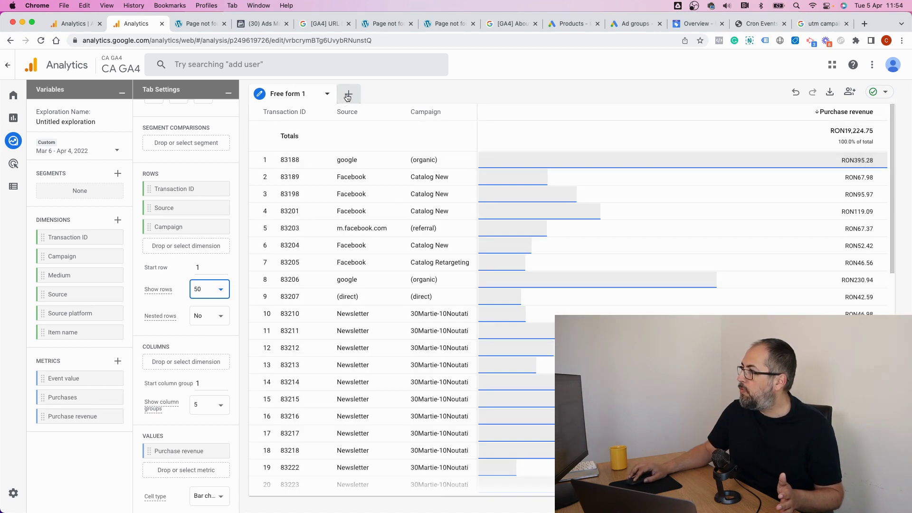
Add an empty Free form 2 tab, then return to Free form 1.
{"action": "left_click", "coordinate": [348, 95]}
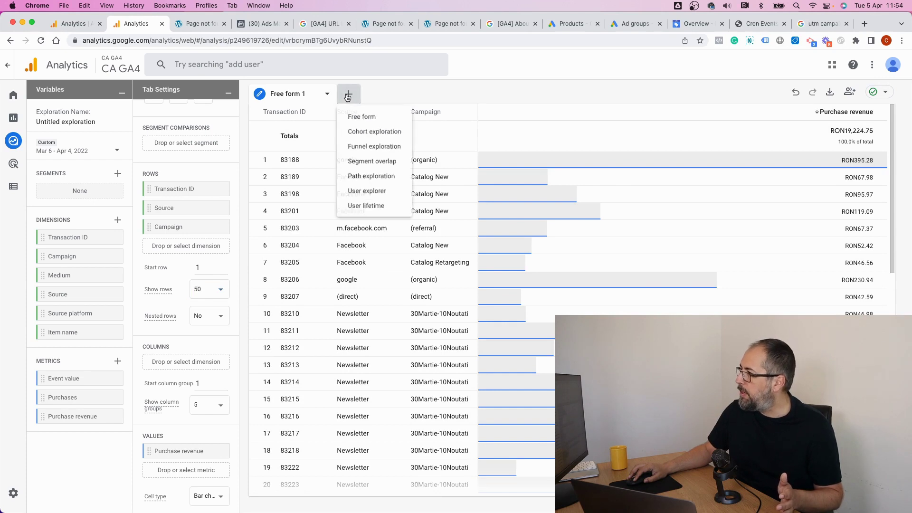
{"action": "left_click", "coordinate": [357, 121]}
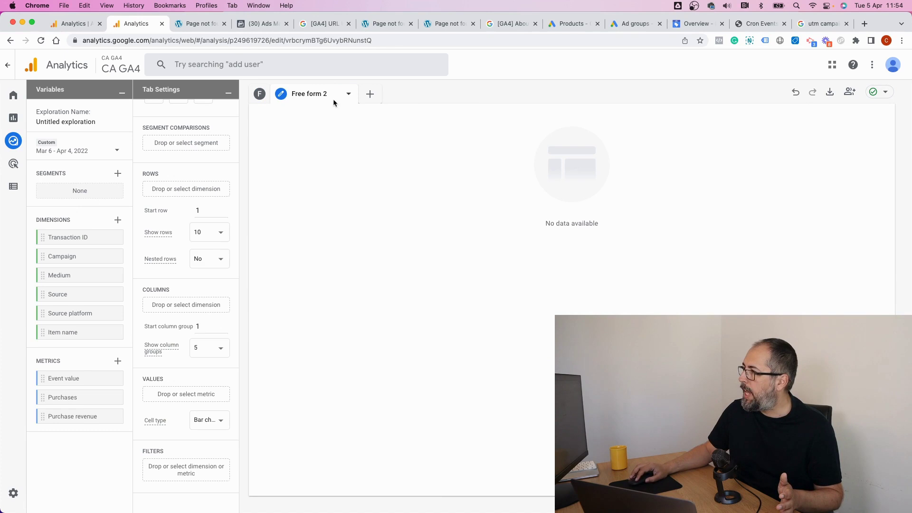
{"action": "left_click", "coordinate": [260, 97]}
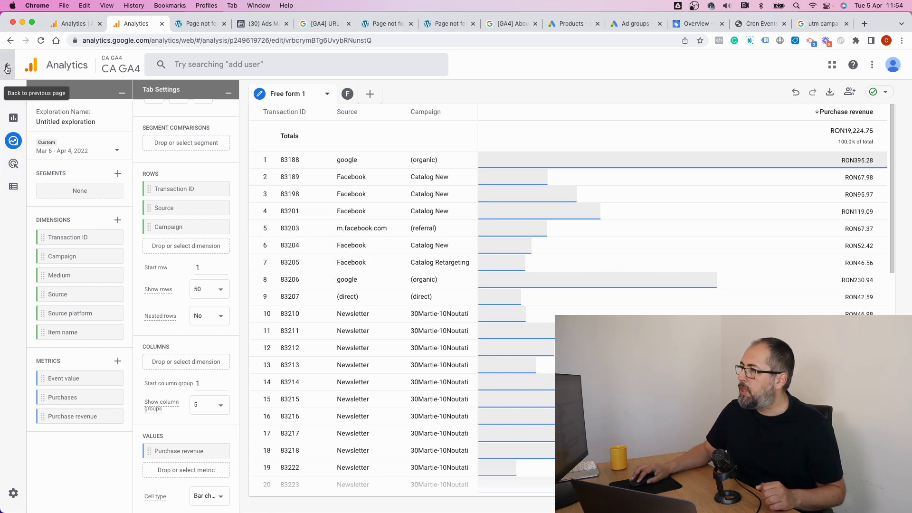
Rename the untitled exploration to 'Transaction ID' from the Explorations list.
{"action": "left_click", "coordinate": [7, 68]}
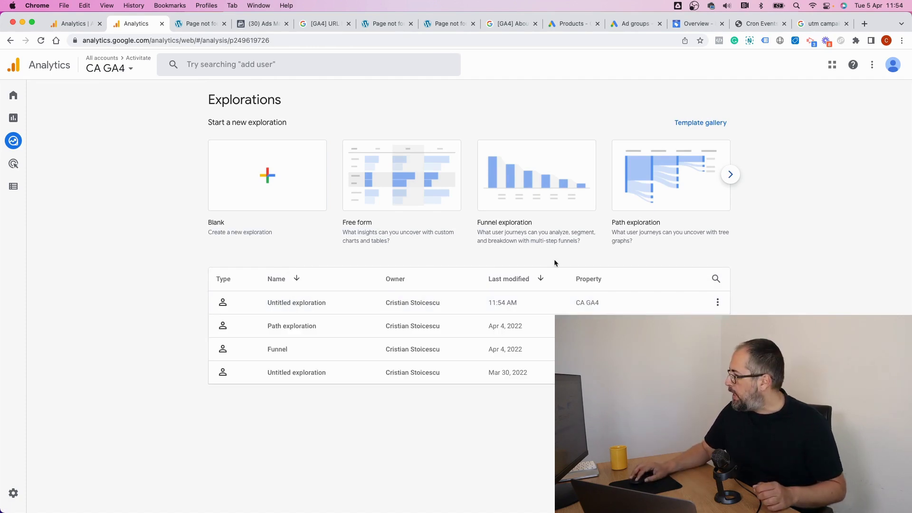
{"action": "left_click", "coordinate": [718, 302]}
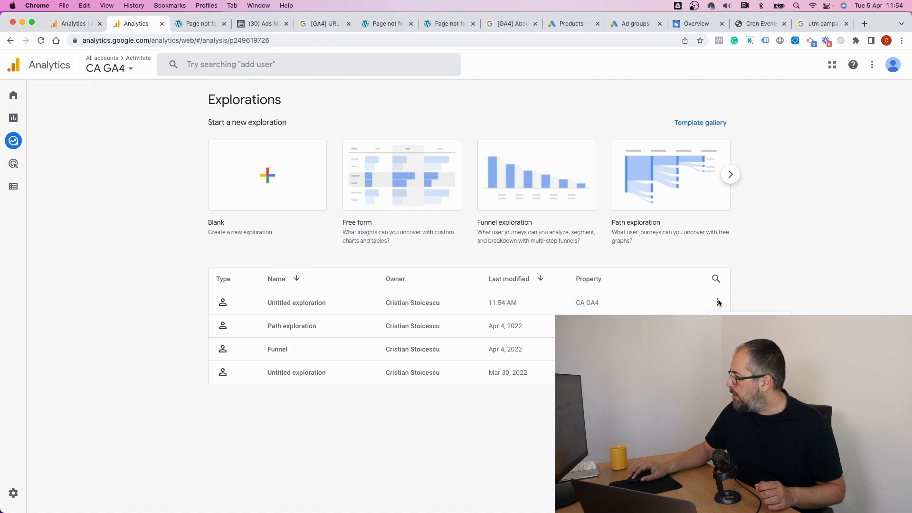
{"action": "left_click", "coordinate": [729, 326]}
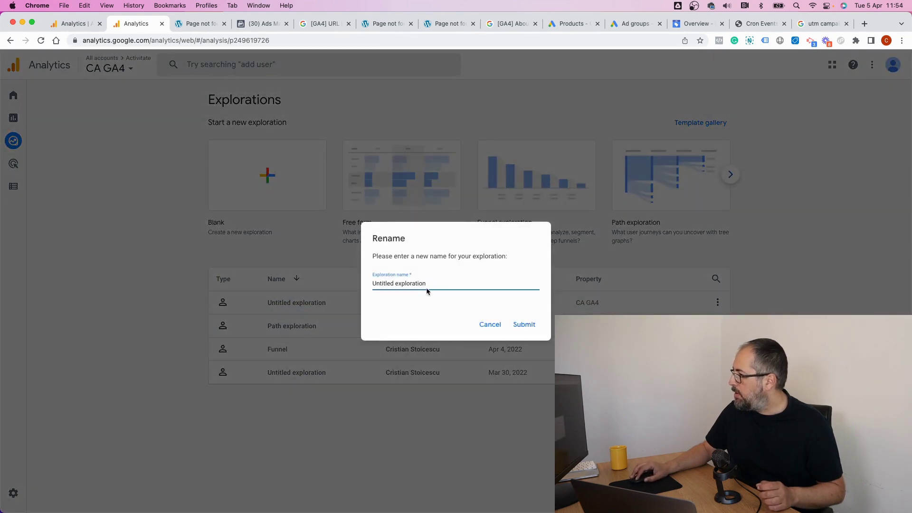
{"action": "triple_click", "coordinate": [426, 285]}
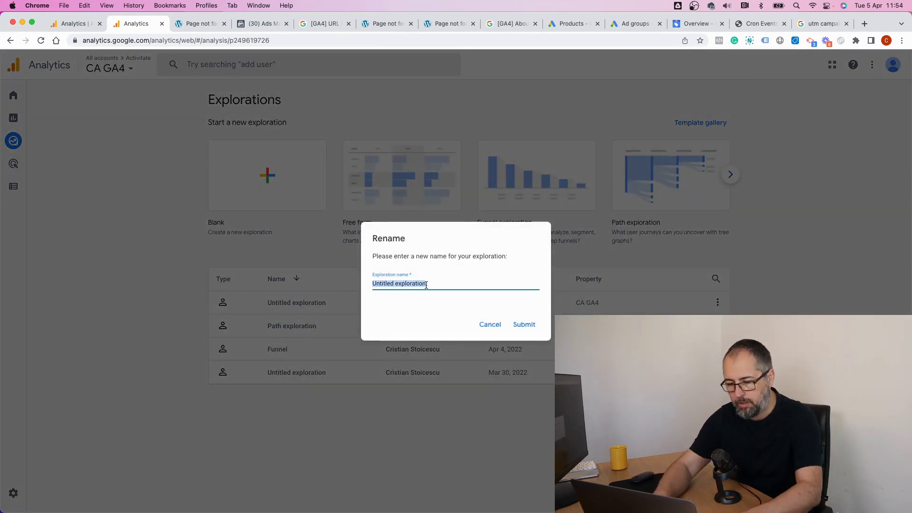
{"action": "type", "text": "Transactio"}
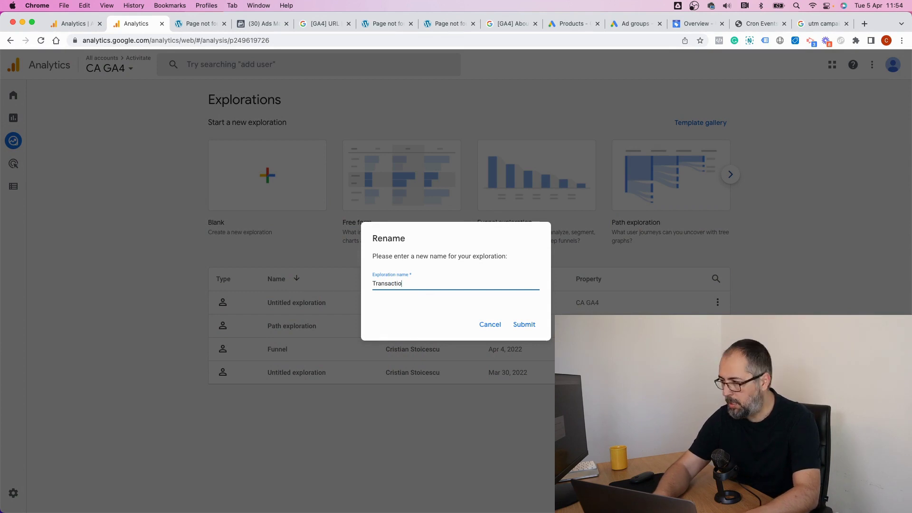
{"action": "type", "text": "n ID"}
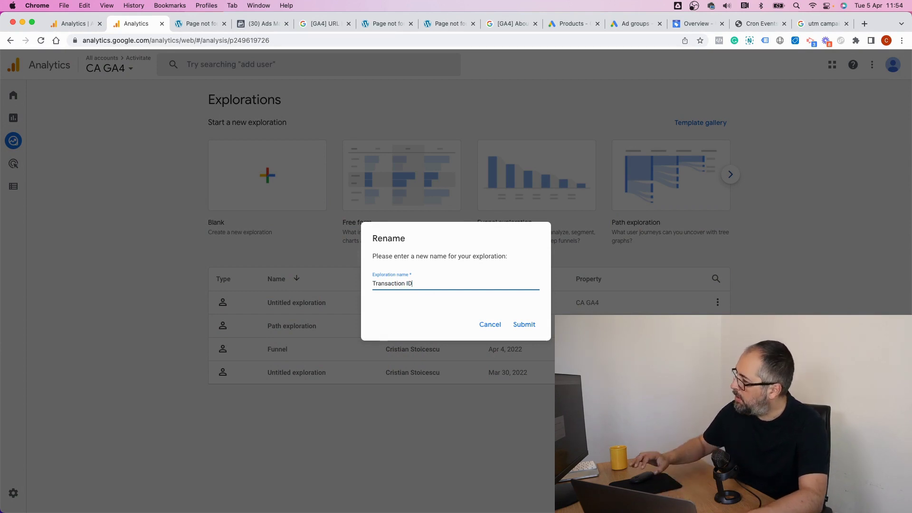
{"action": "left_click", "coordinate": [513, 325]}
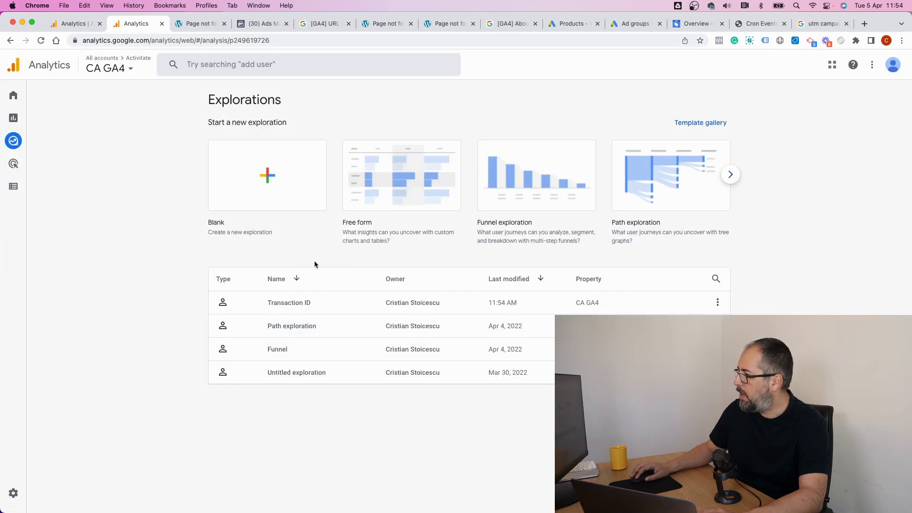
{"action": "left_click", "coordinate": [279, 307]}
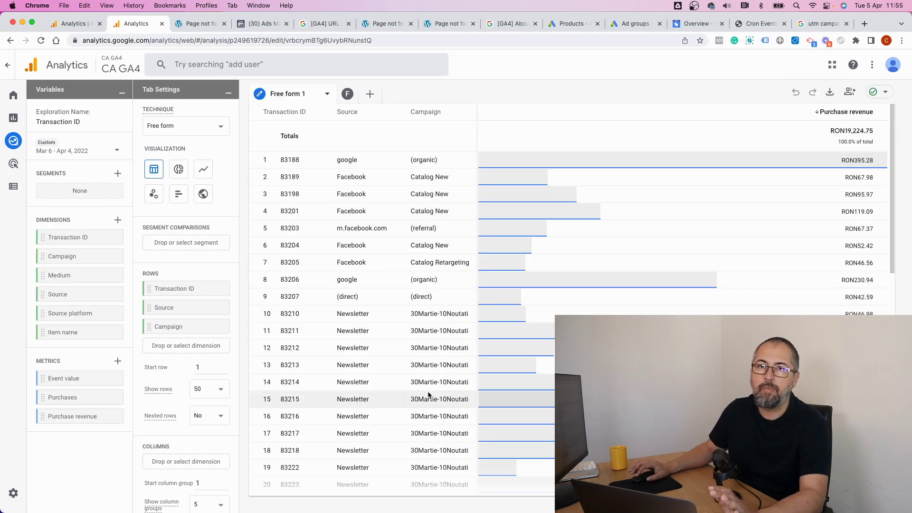
{"action": "left_click", "coordinate": [8, 65]}
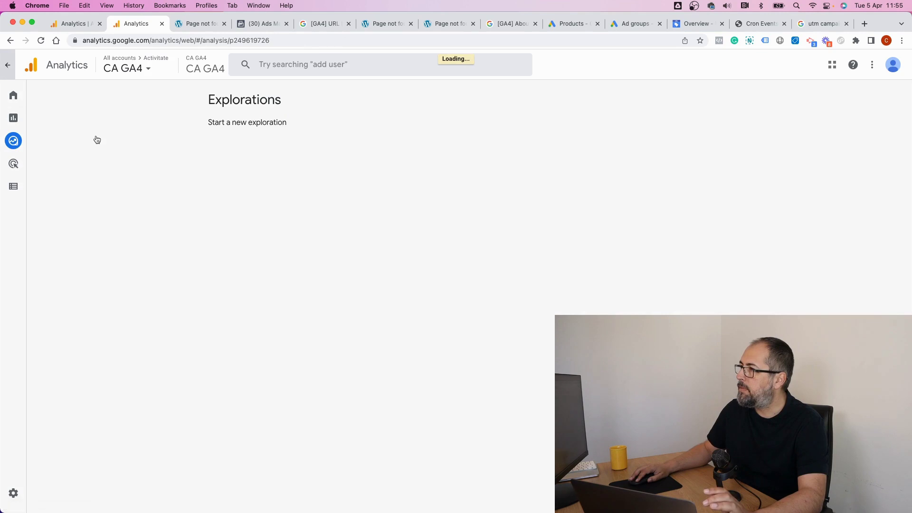